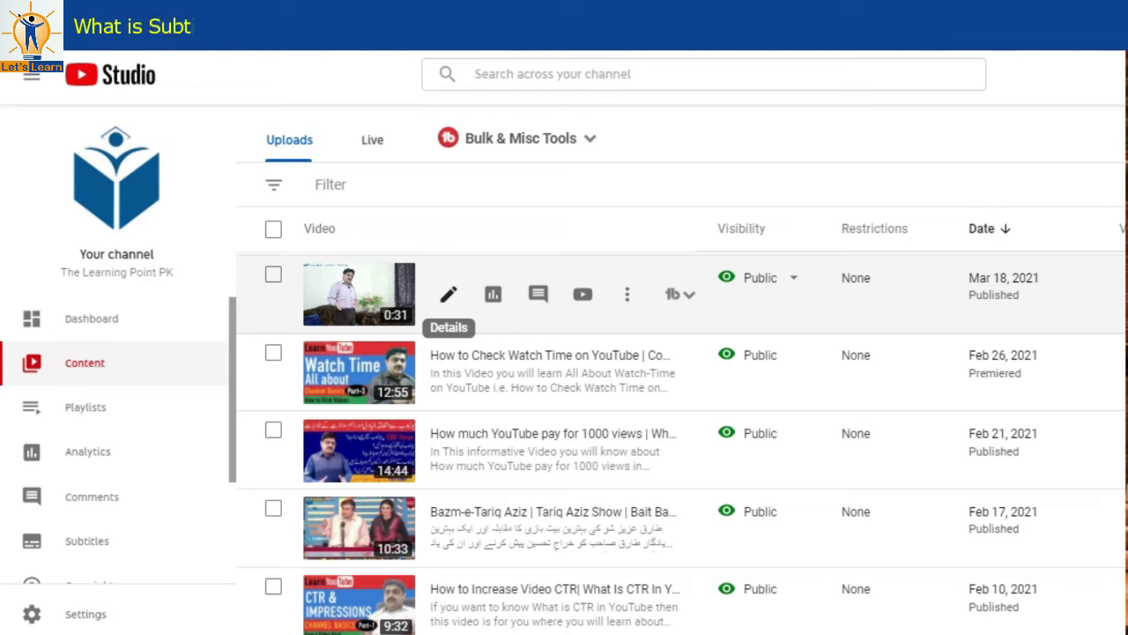
# Open the newest 0:31 Shorts video's Urdu subtitles for adding and choose to write the captions manually.
pyautogui.click(449, 294)
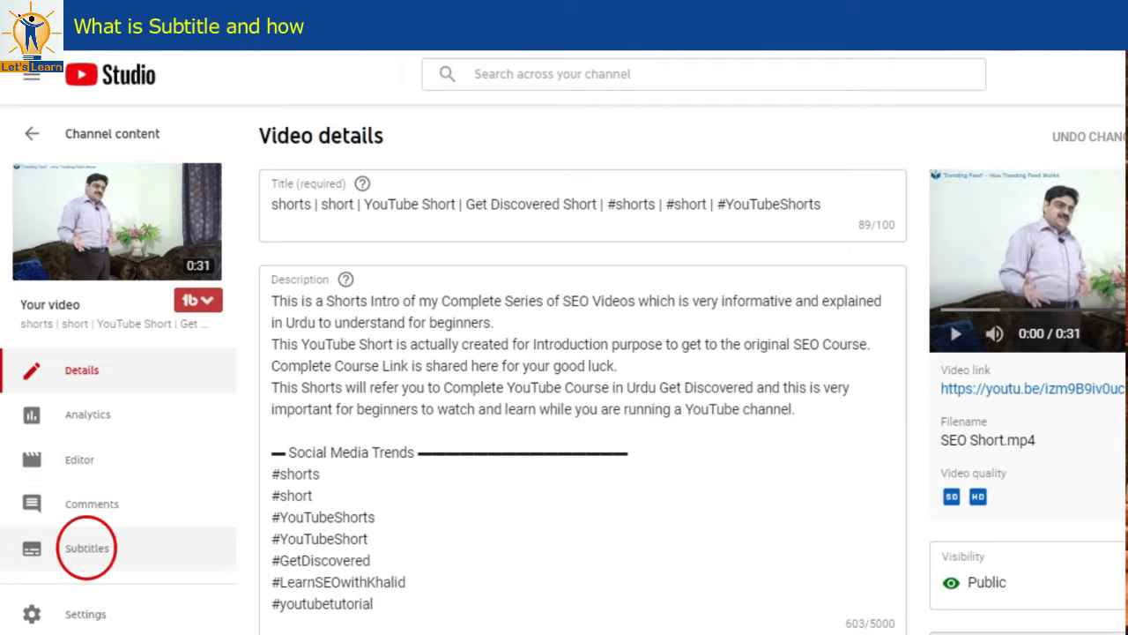
pyautogui.click(87, 547)
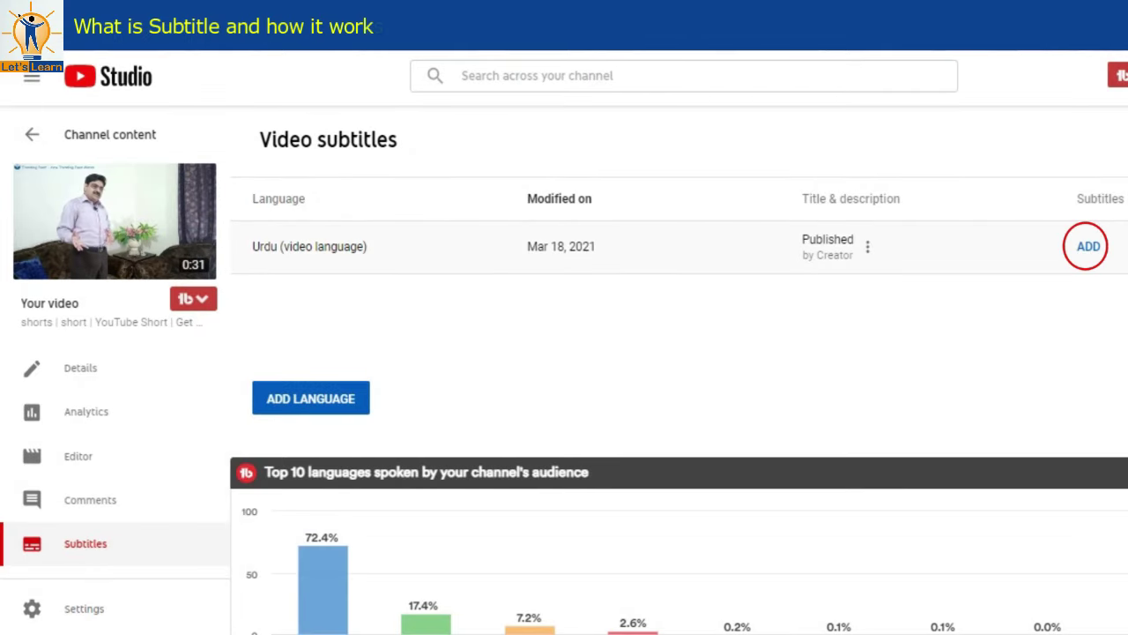
pyautogui.click(1088, 245)
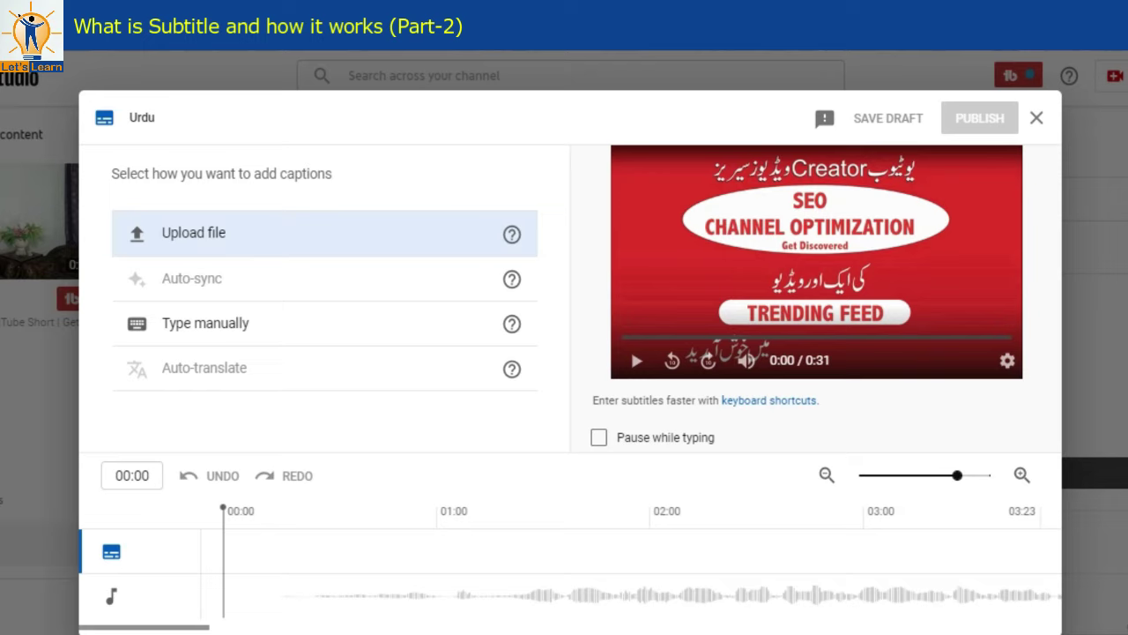
pyautogui.click(189, 252)
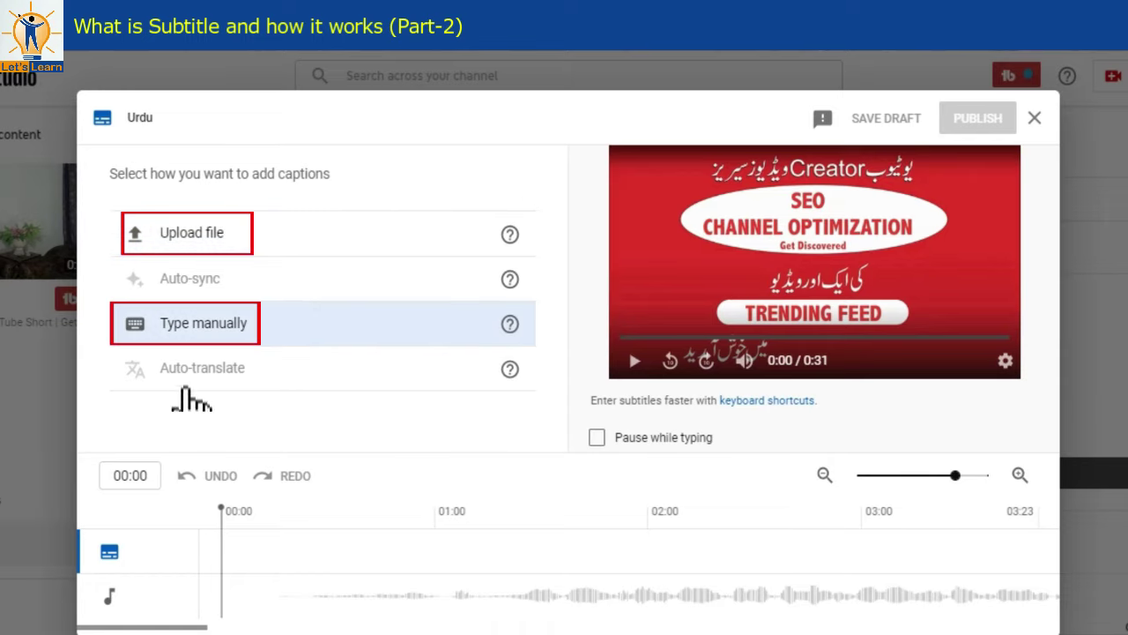
pyautogui.click(186, 342)
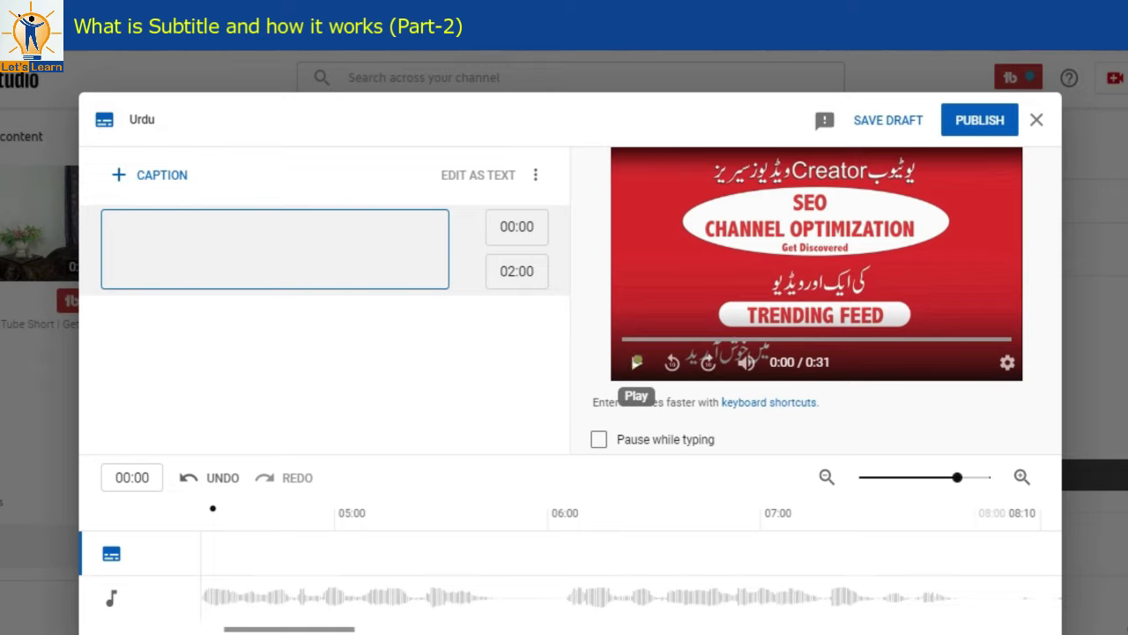
# Preview the video's first two seconds and enter "Assalam-o-Alaikum friends" as the first caption, followed by a new empty caption.
pyautogui.click(636, 358)
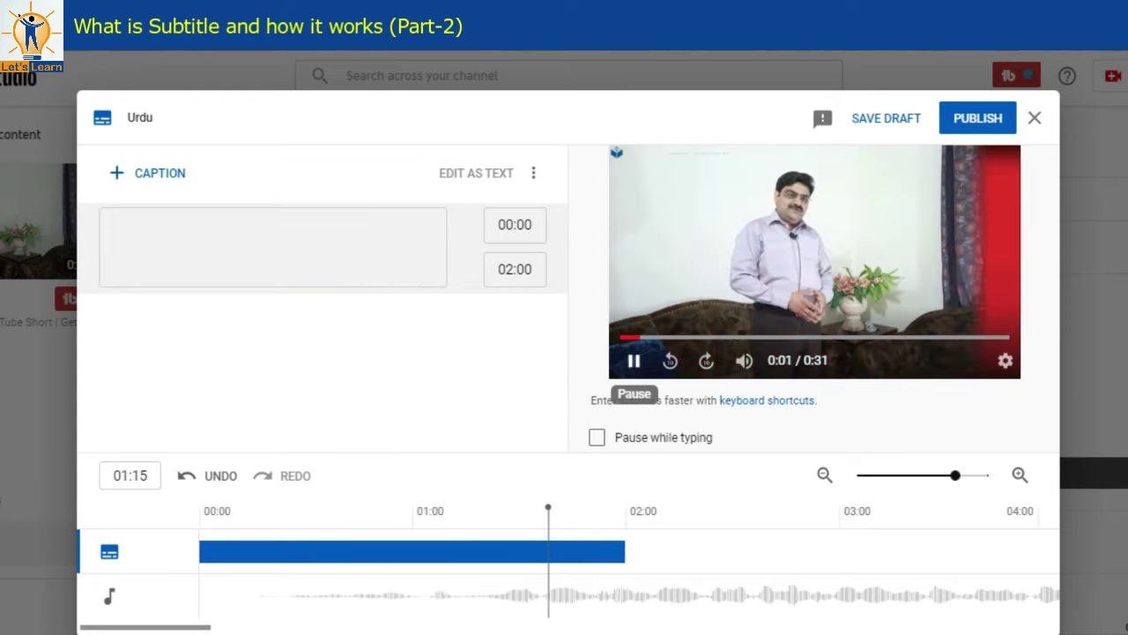
pyautogui.click(636, 360)
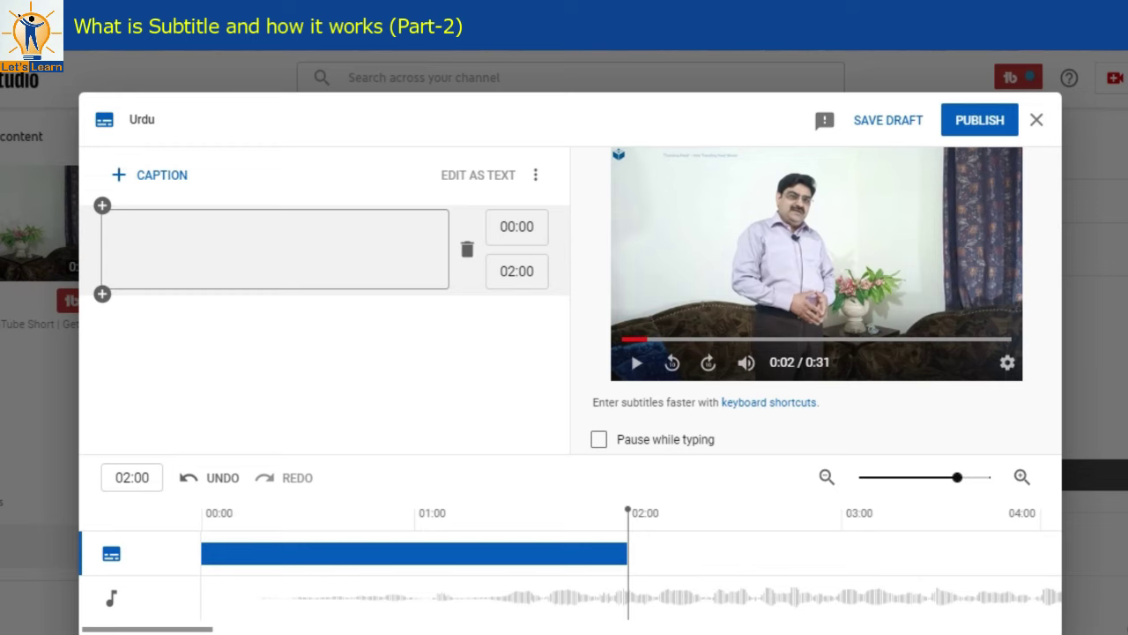
pyautogui.click(117, 226)
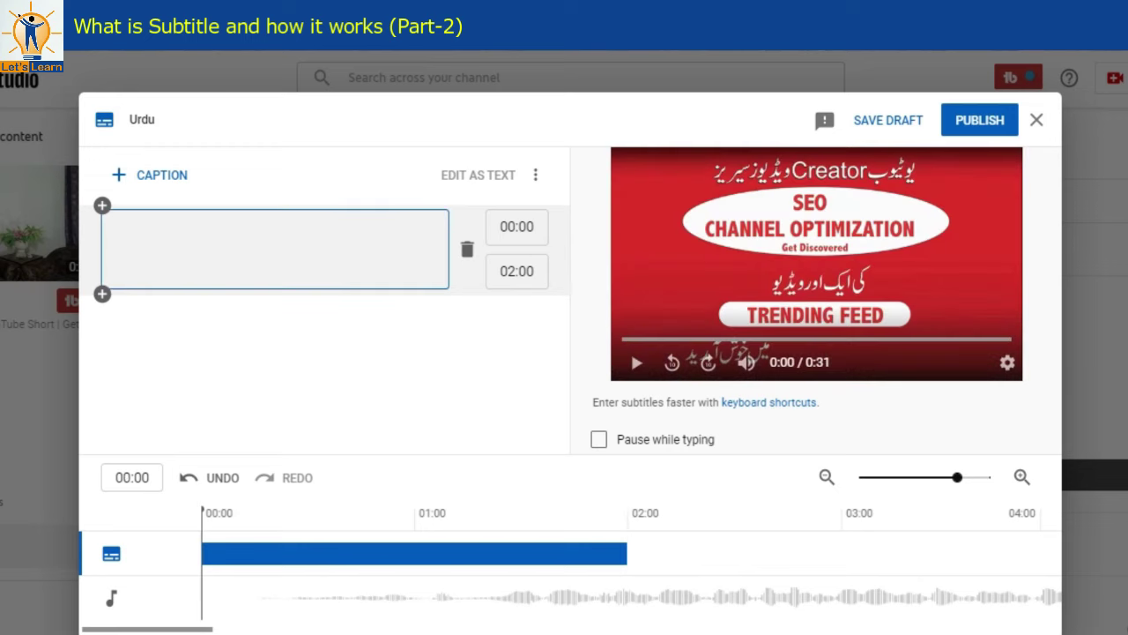
pyautogui.write('As')
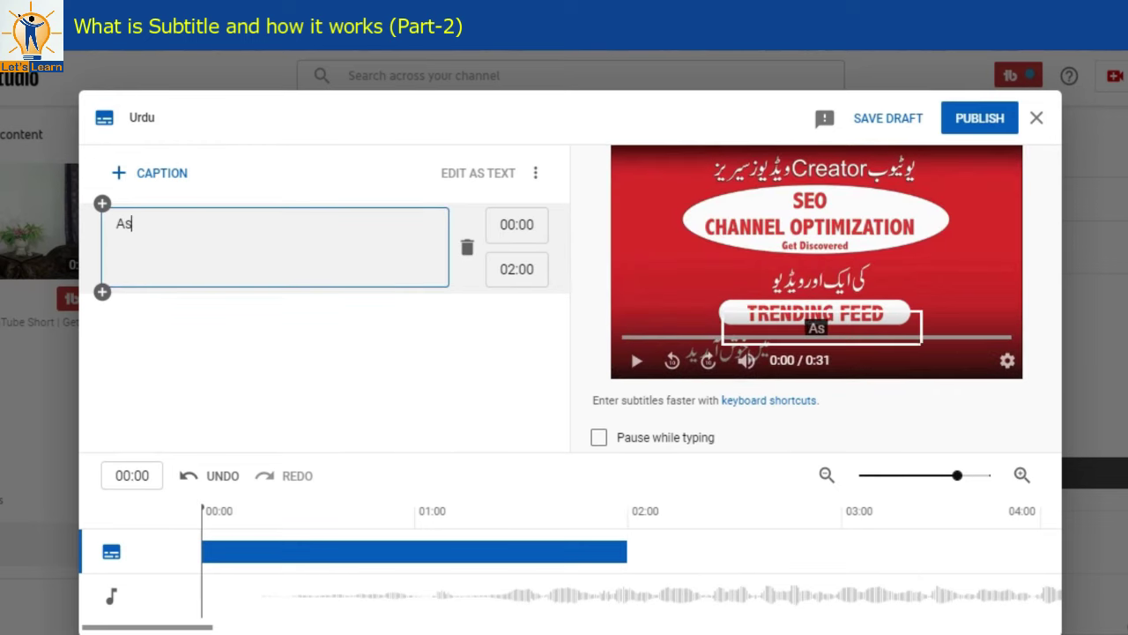
pyautogui.write('salam-o-A')
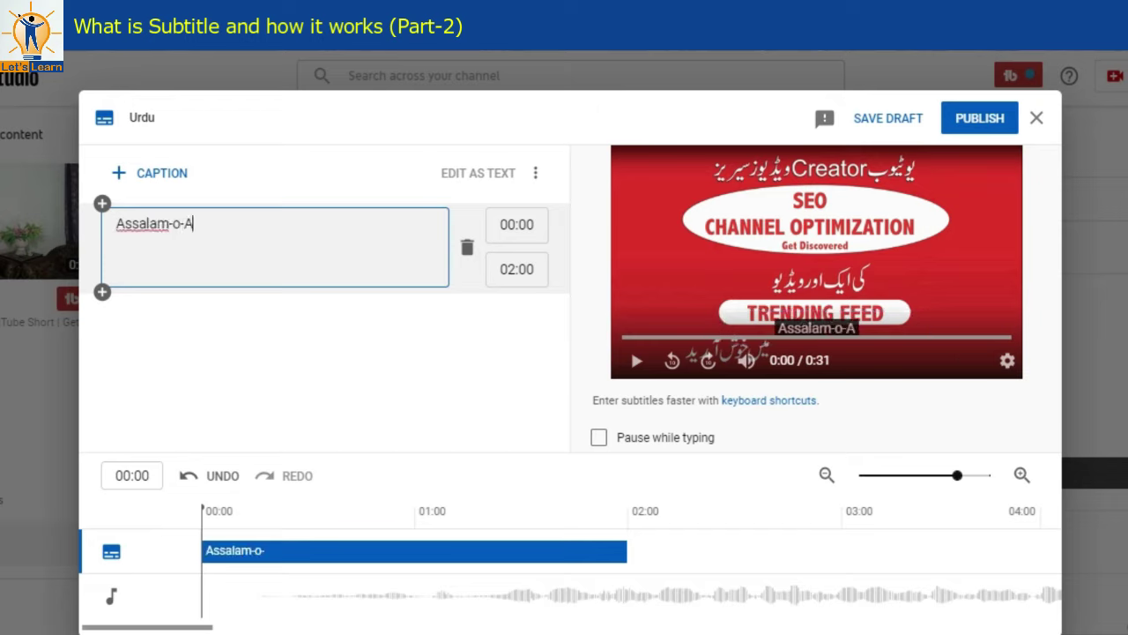
pyautogui.write('lai')
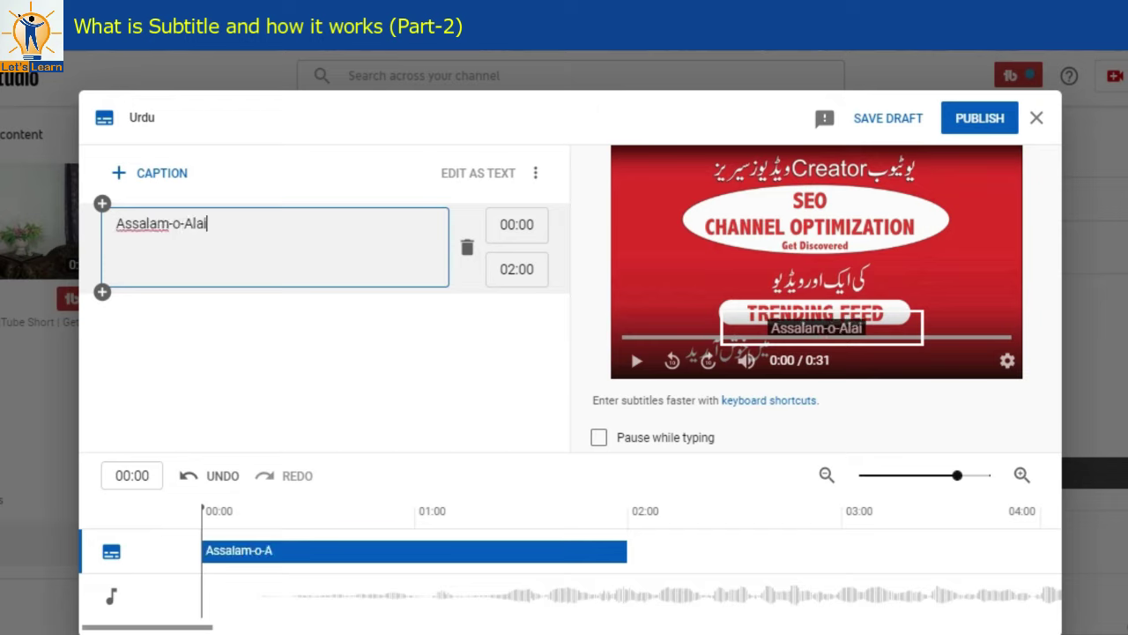
pyautogui.write('kum ')
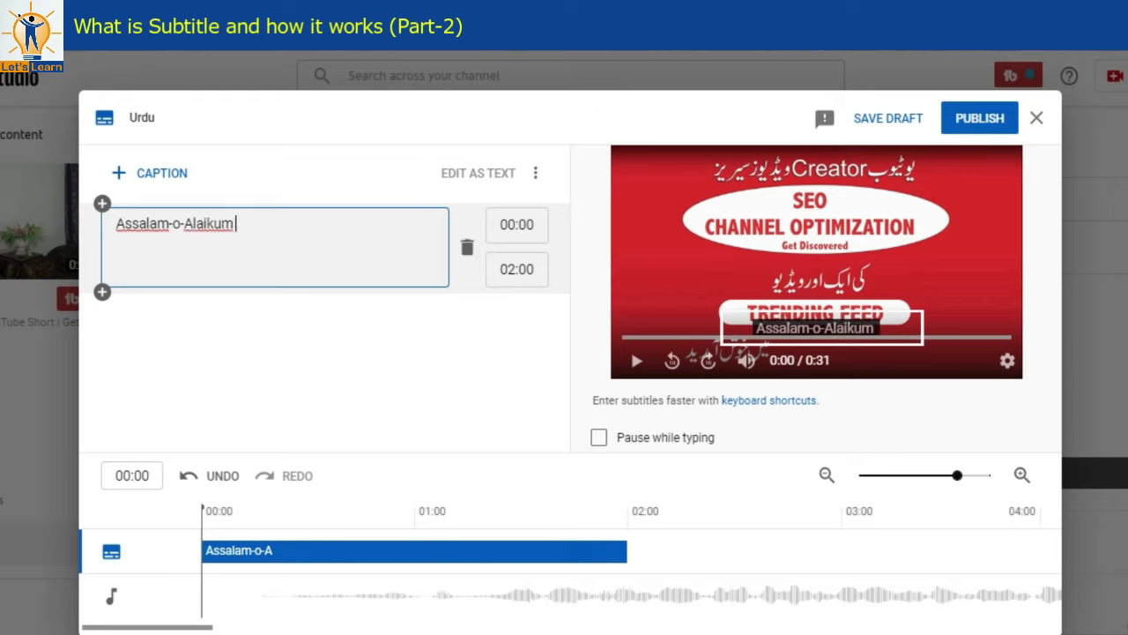
pyautogui.write('friends')
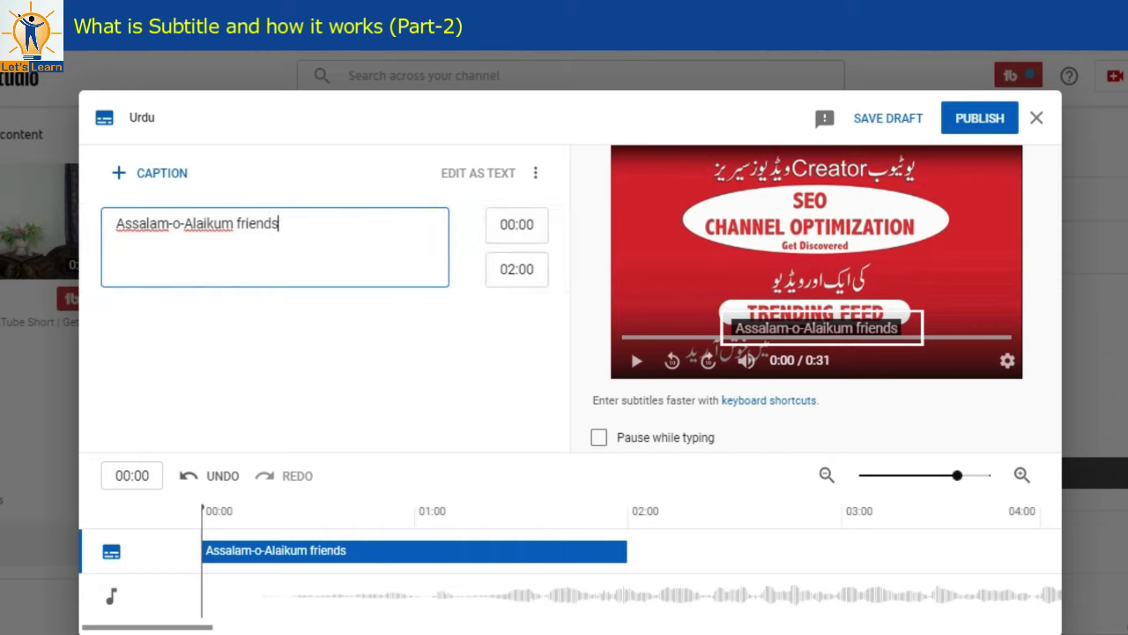
pyautogui.press('Return')
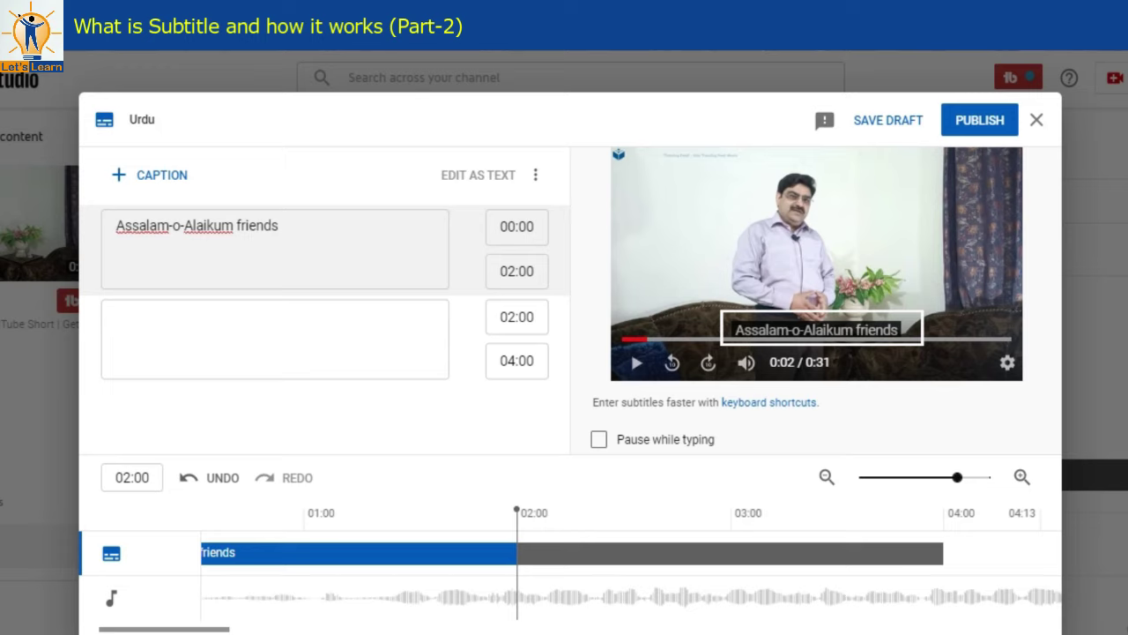
# Preview the next passage and fill the second caption with the speaker's introduction by name and "with an other video of complete series Search & Discovery".
pyautogui.click(635, 362)
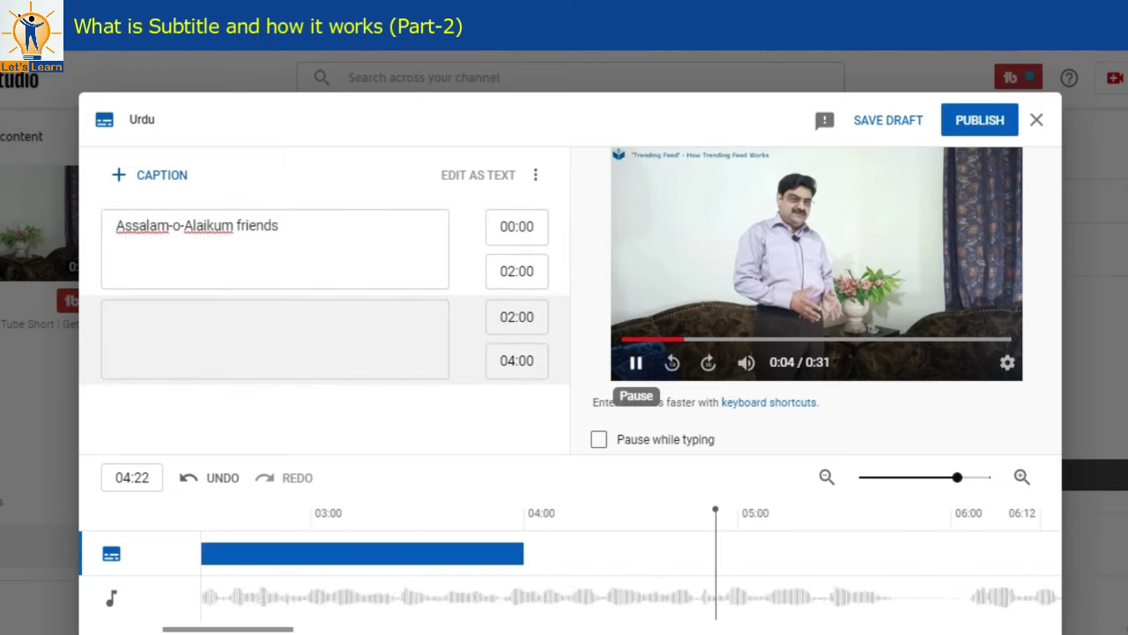
pyautogui.click(103, 377)
pyautogui.write('I am Khalid')
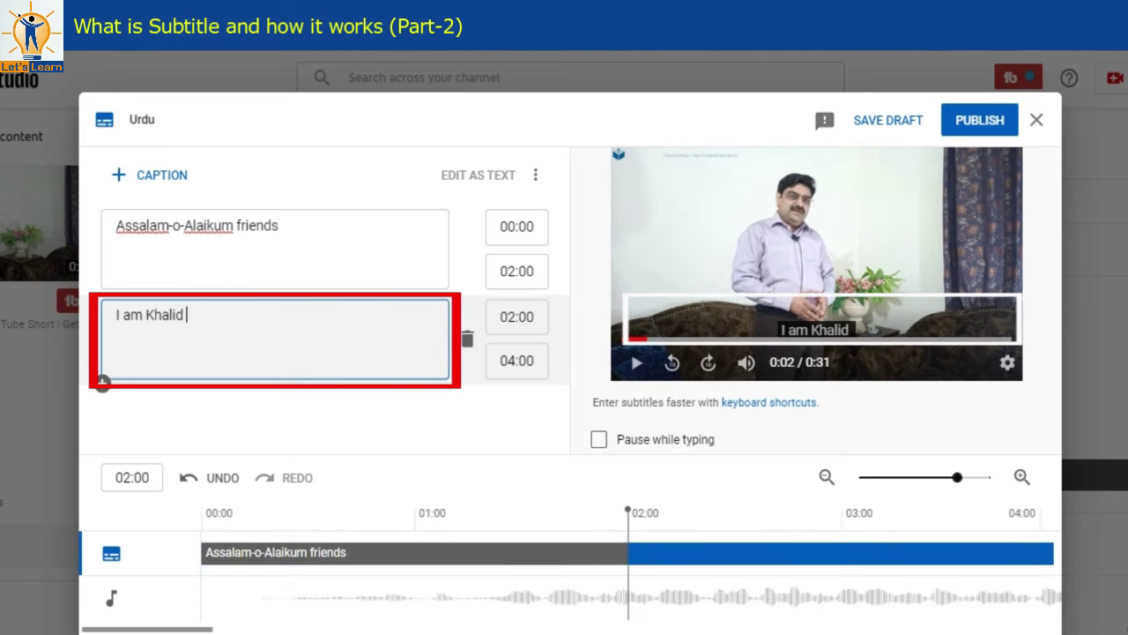
pyautogui.write(' with an other video of')
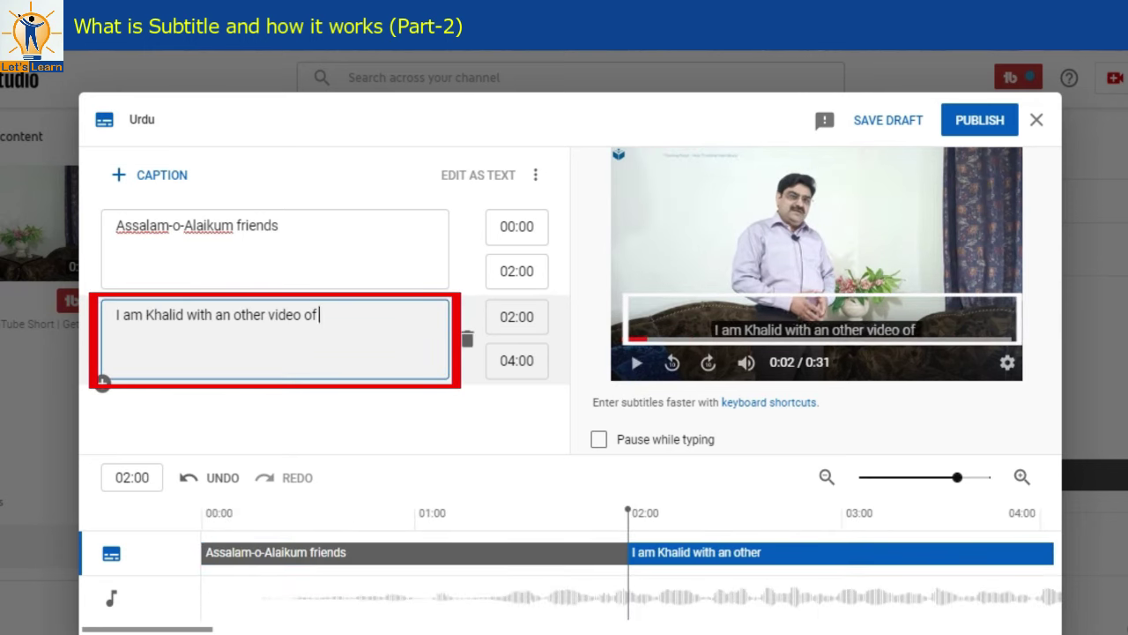
pyautogui.write(' complete series Search &')
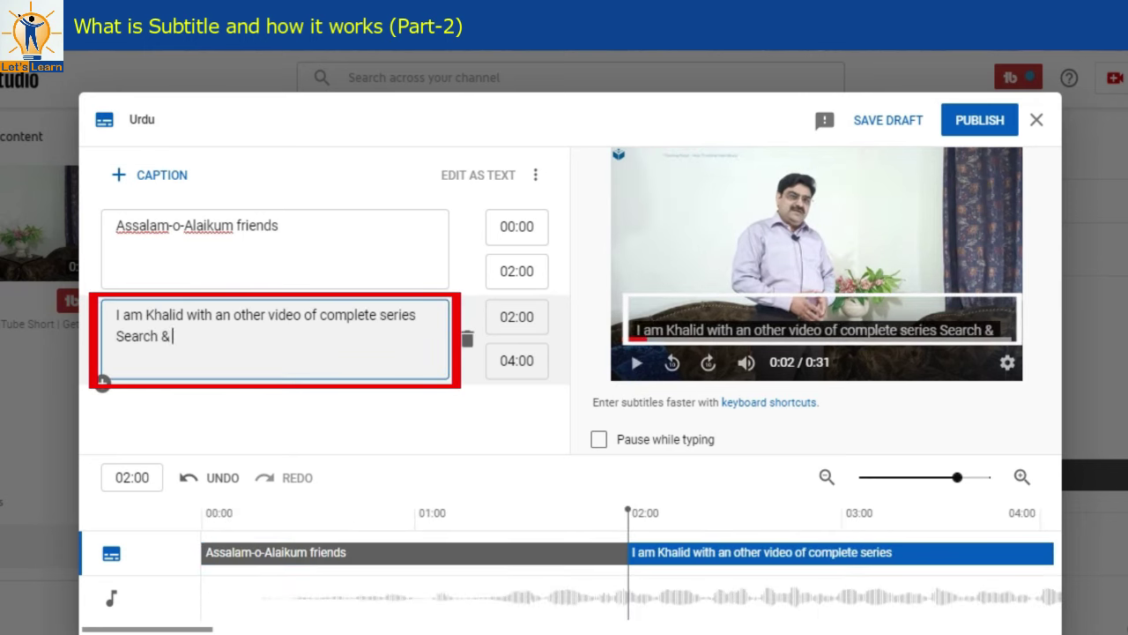
pyautogui.write(' Discovery')
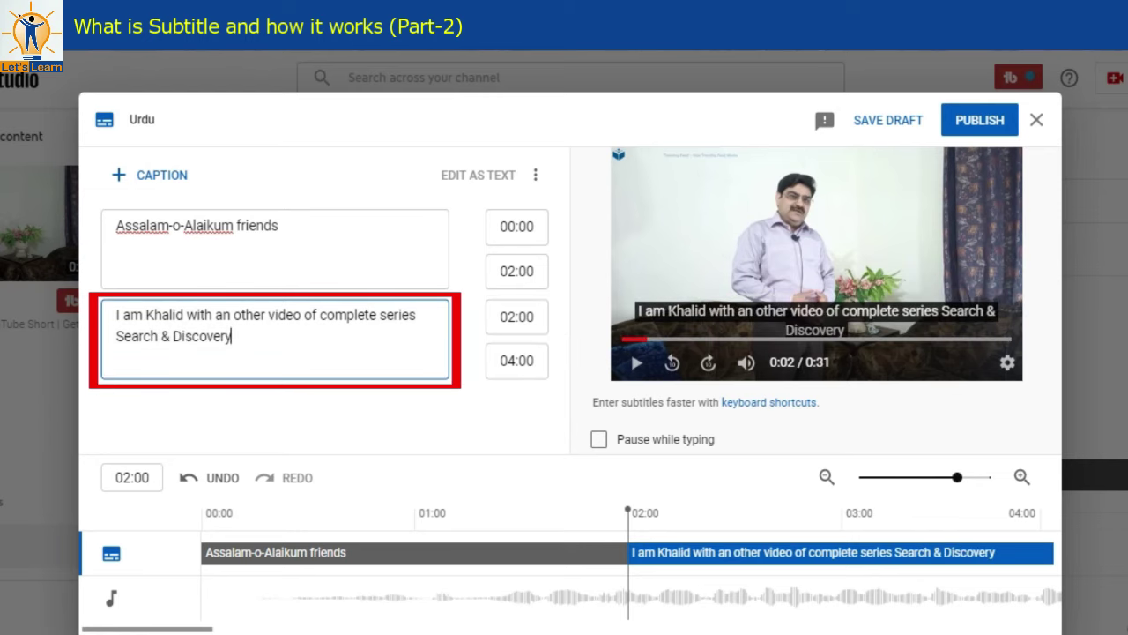
pyautogui.click(150, 175)
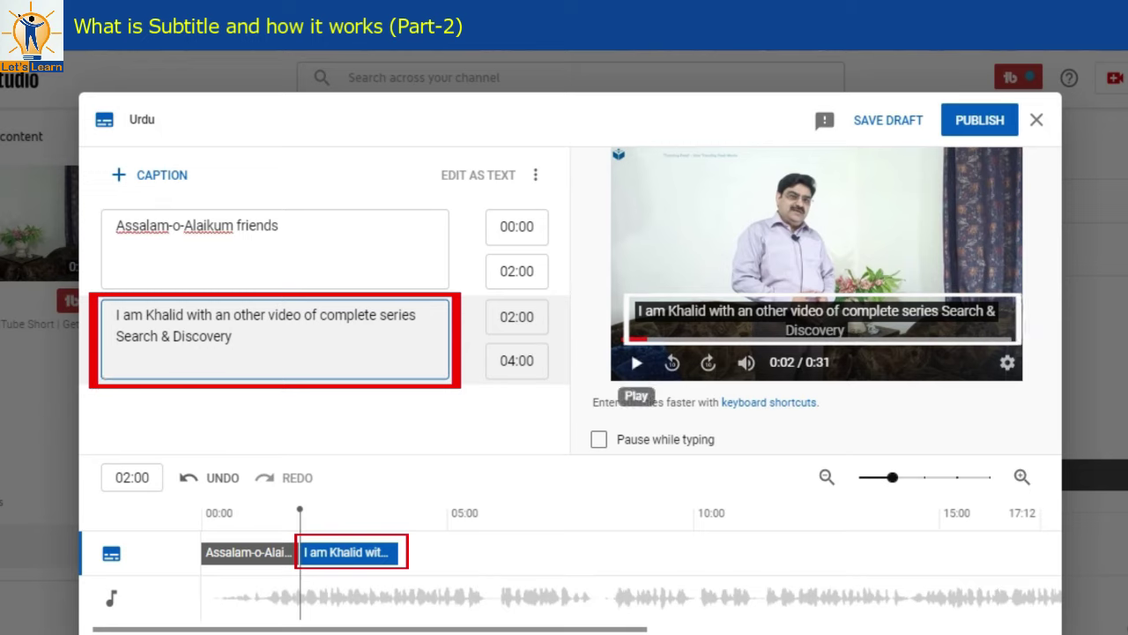
# Play on to the end of the spoken sentence and extend the second caption's end time to 05:23.
pyautogui.click(637, 362)
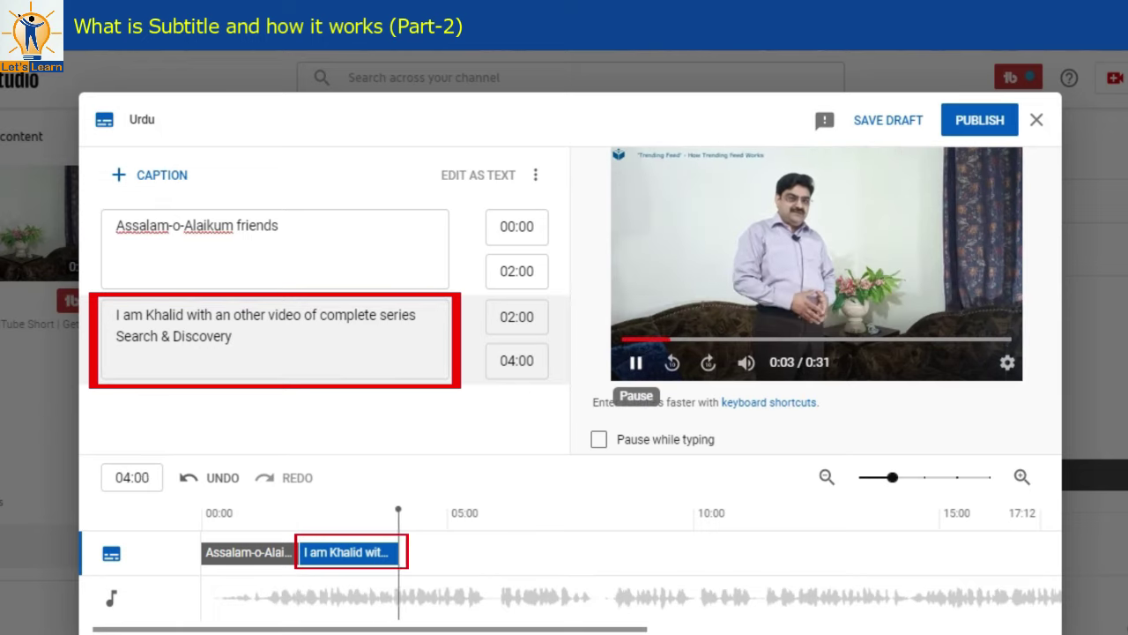
pyautogui.click(636, 362)
pyautogui.click(491, 564)
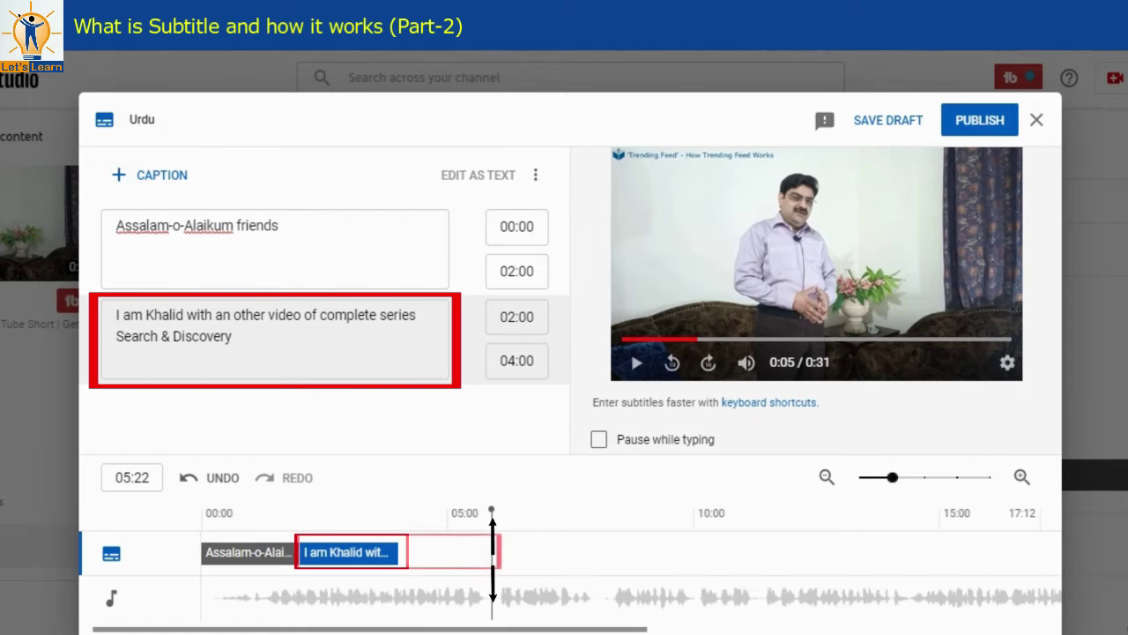
pyautogui.moveTo(398, 553); pyautogui.dragTo(492, 552)
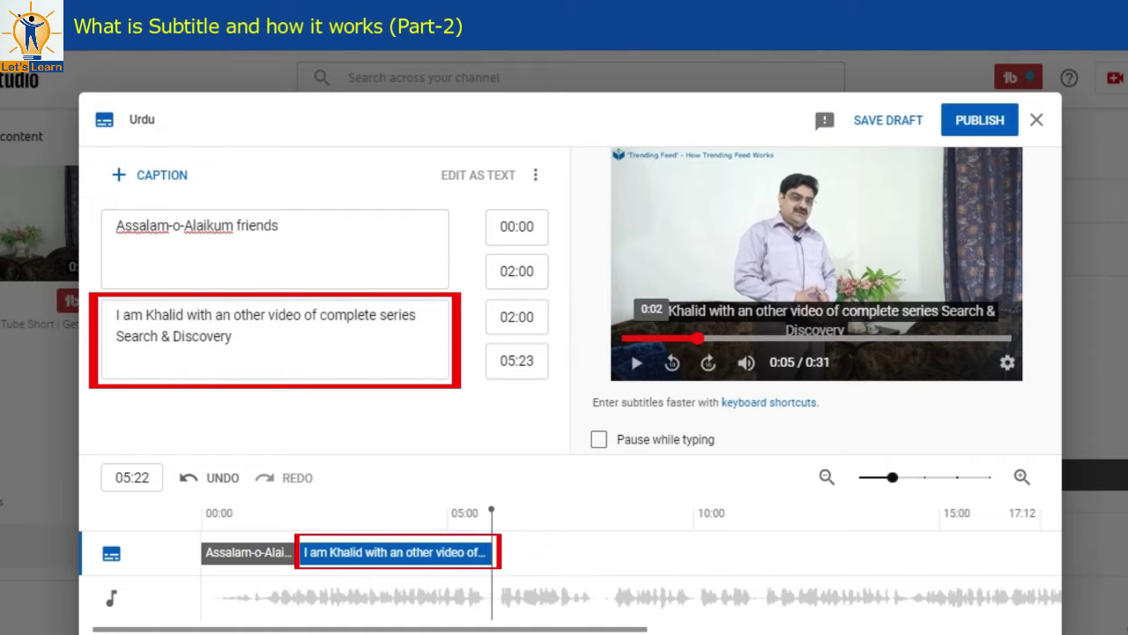
# Add a third caption starting at 06:00 with the text "and your watching THE LEARNING POINT PK" and play it back.
pyautogui.click(636, 363)
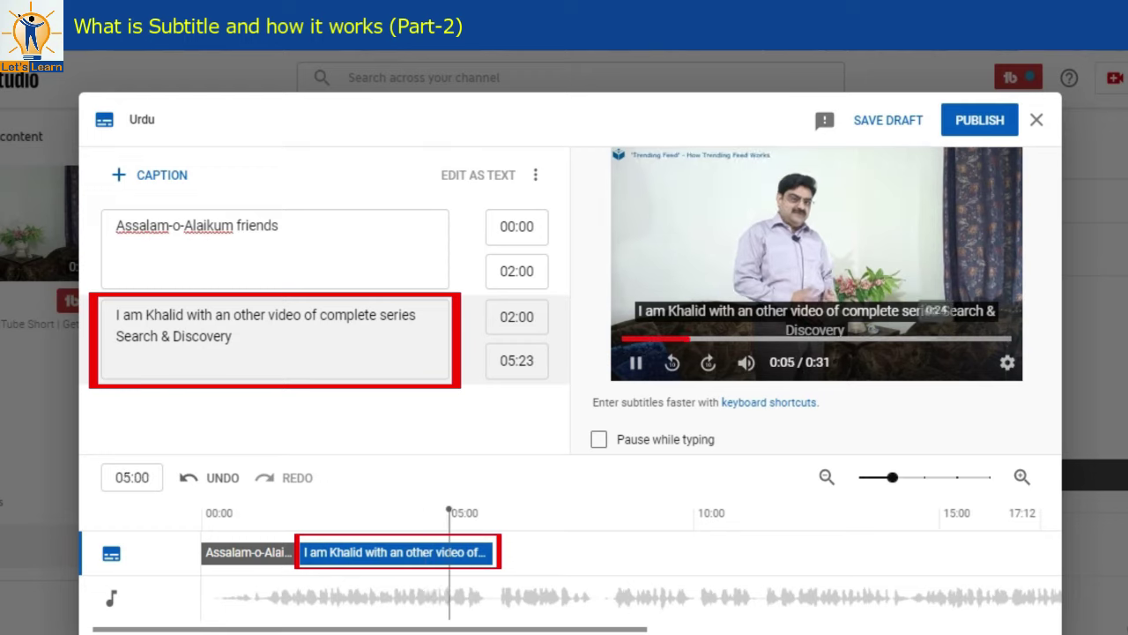
pyautogui.click(636, 362)
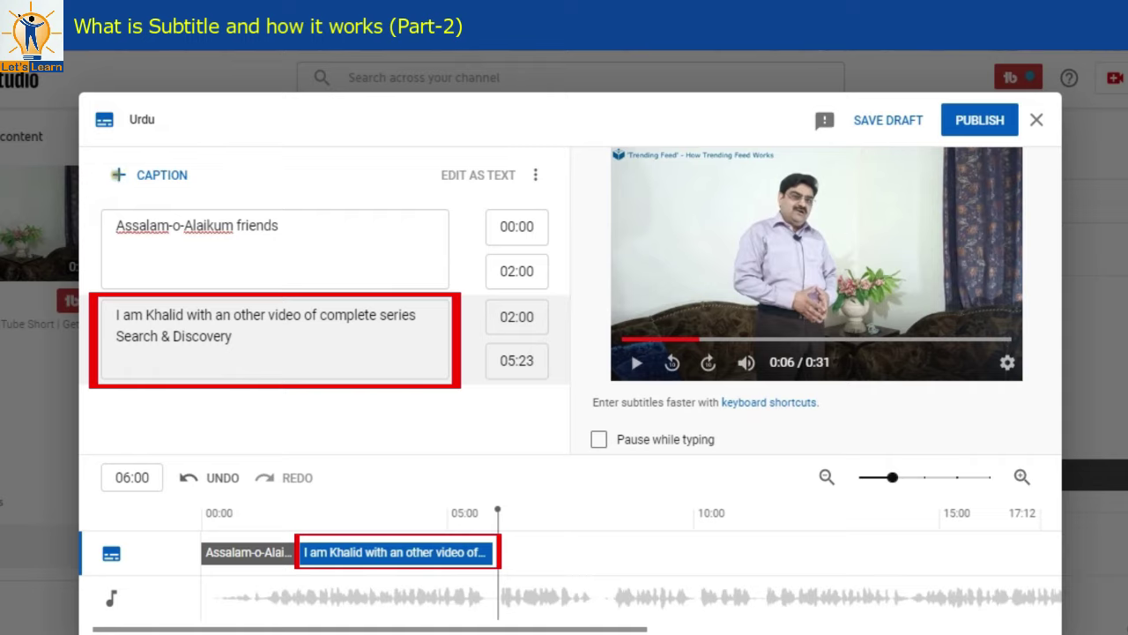
pyautogui.click(119, 174)
pyautogui.write('and your watchi')
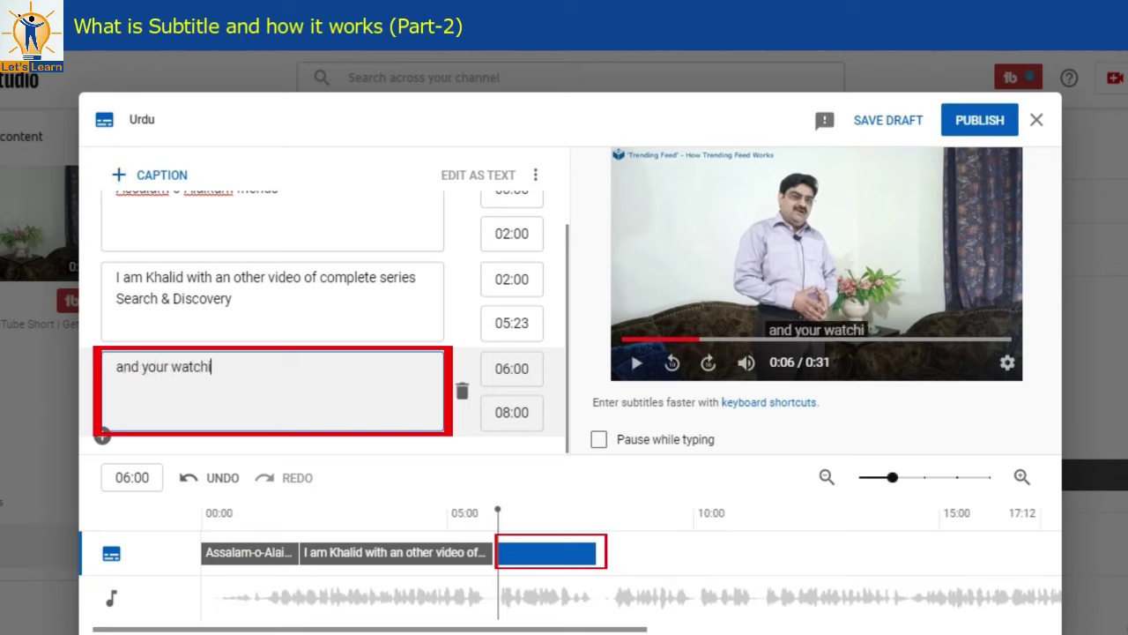
pyautogui.write('ng THE LEA')
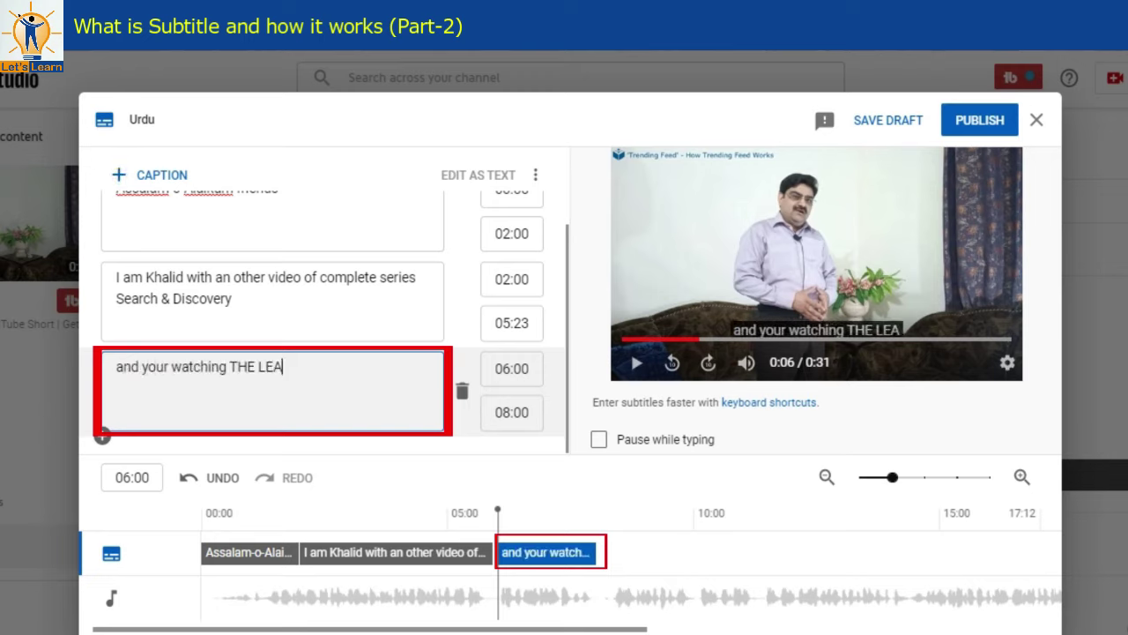
pyautogui.write('RNING POINT PK')
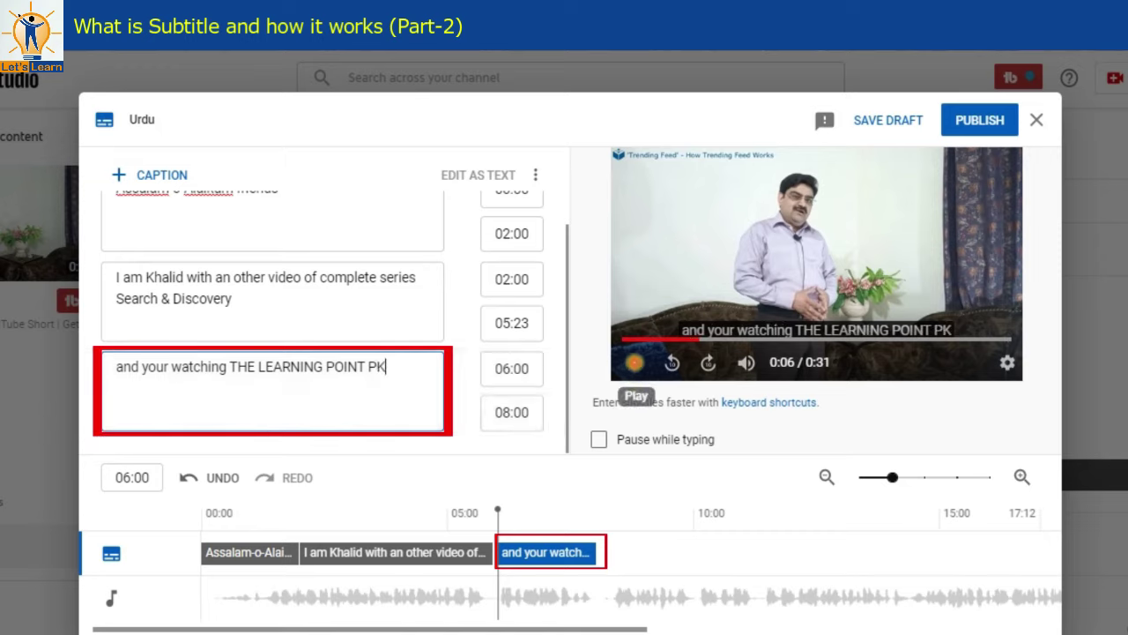
pyautogui.click(634, 363)
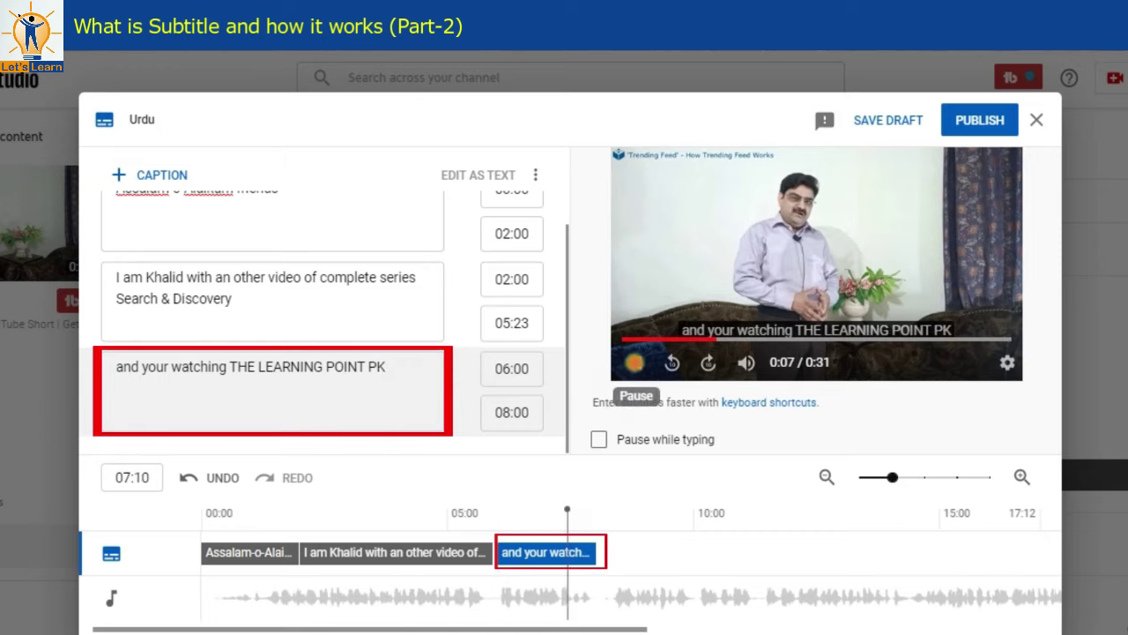